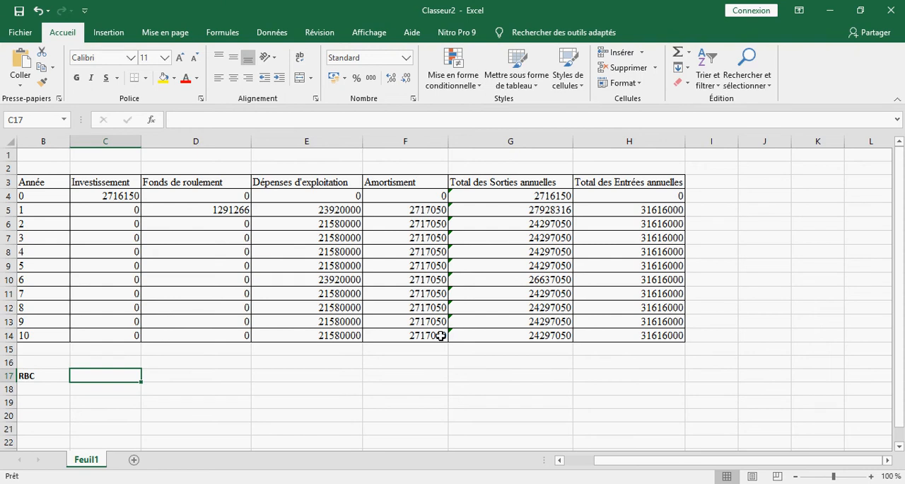
drag(441, 335, 556, 238)
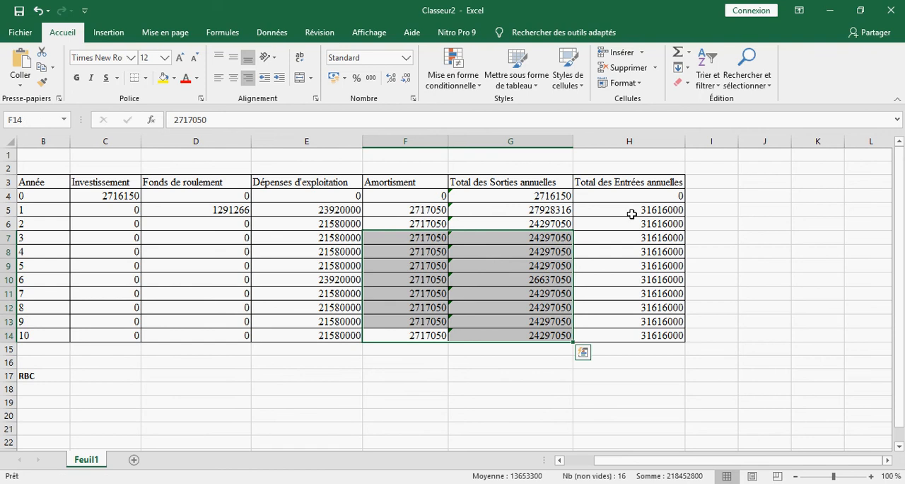
click(701, 222)
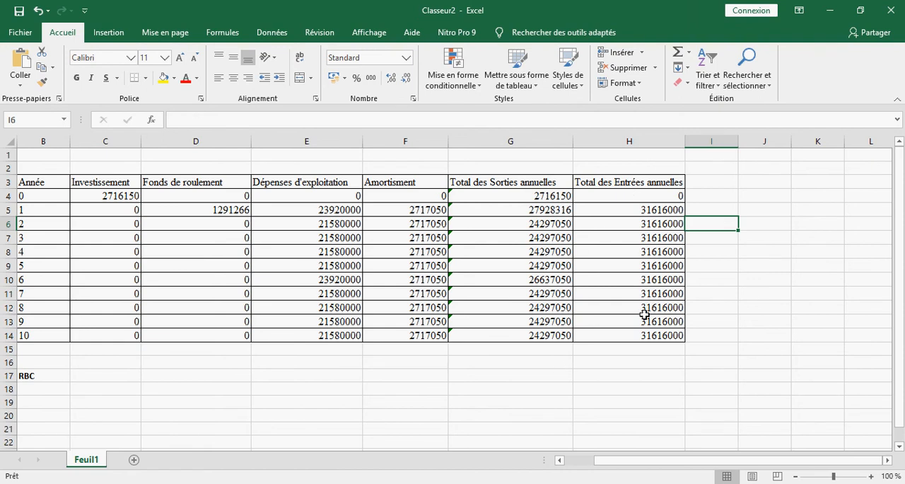
Step: Add the column header "Coef d'actu" in cell I3, beside Total des Entrées annuelles
click(719, 180)
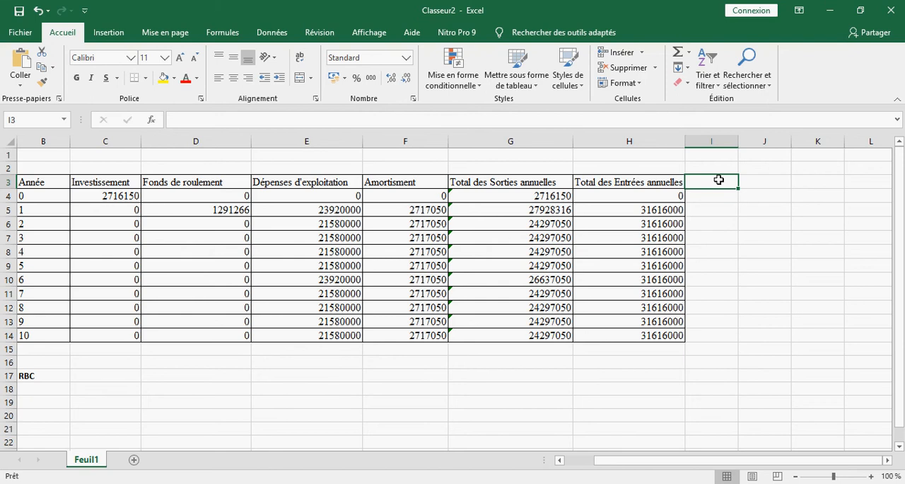
text(Co)
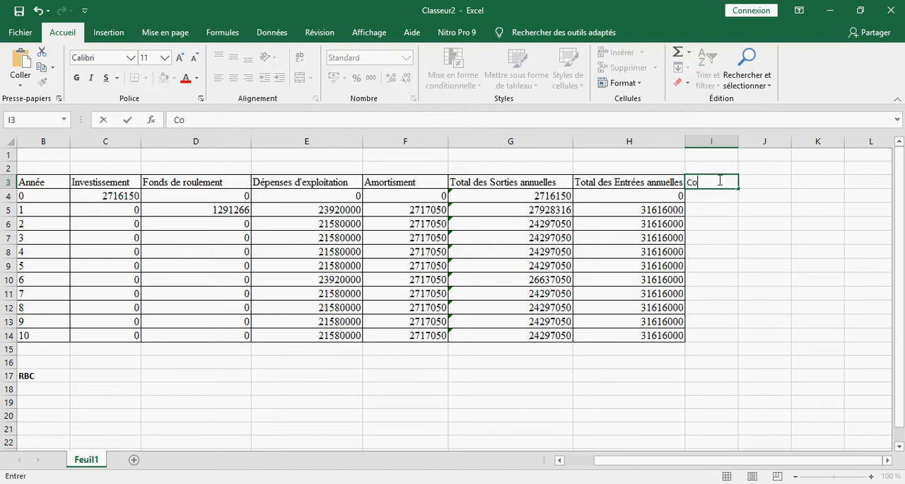
text(ef d'actu)
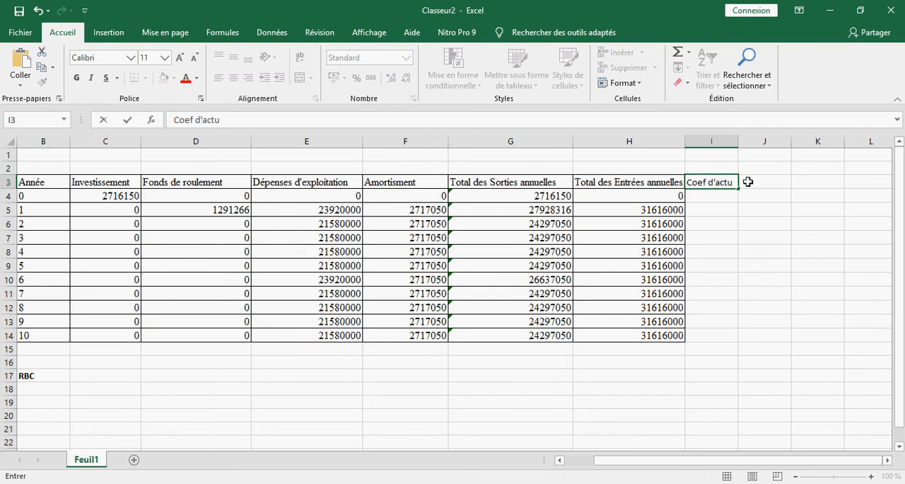
Step: Enter the discount factor formula =1/(1+8%)^B4 in I4 and fill it down to I14
click(726, 198)
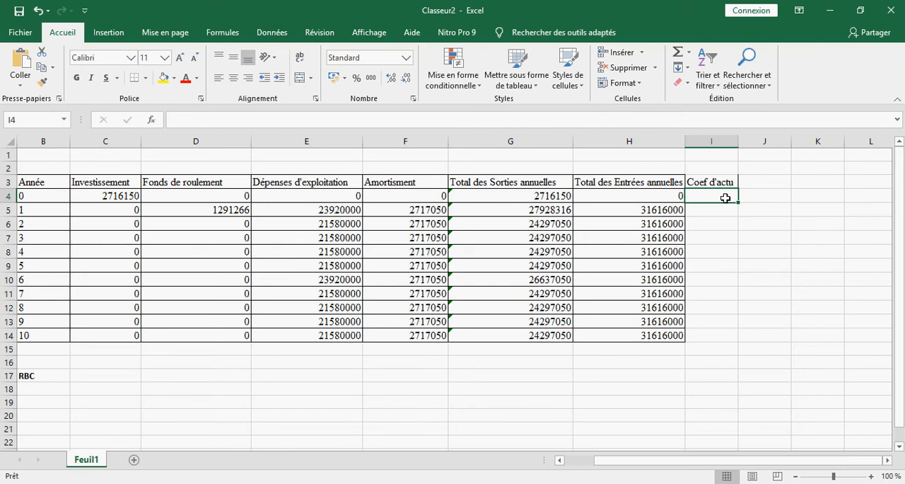
text(=)
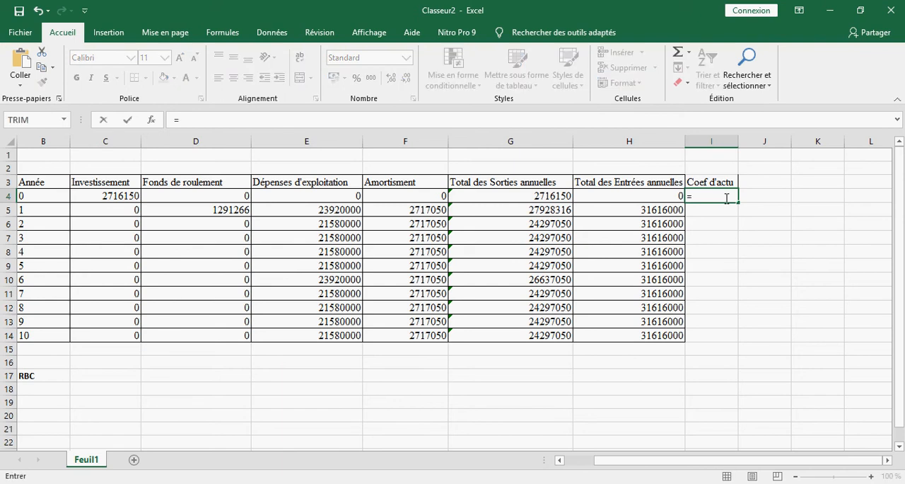
text(1/(1+)
text(8%)
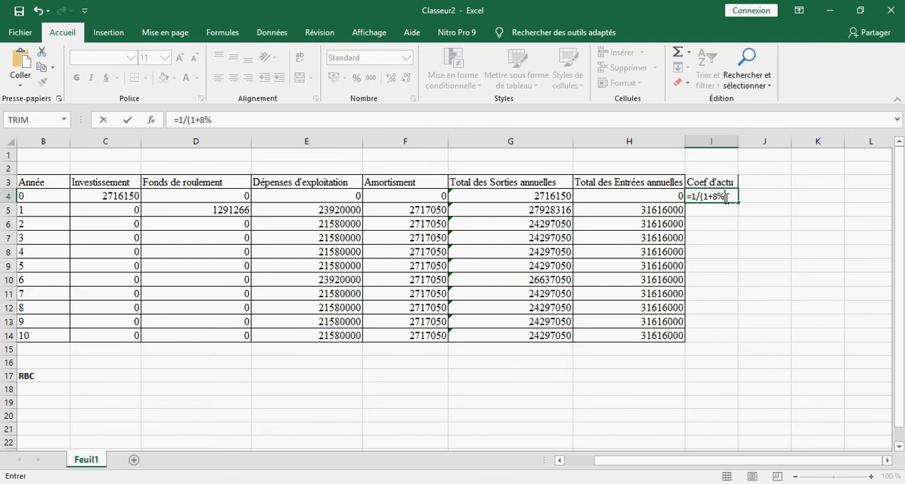
text()^^)
key(BackSpace)
click(46, 196)
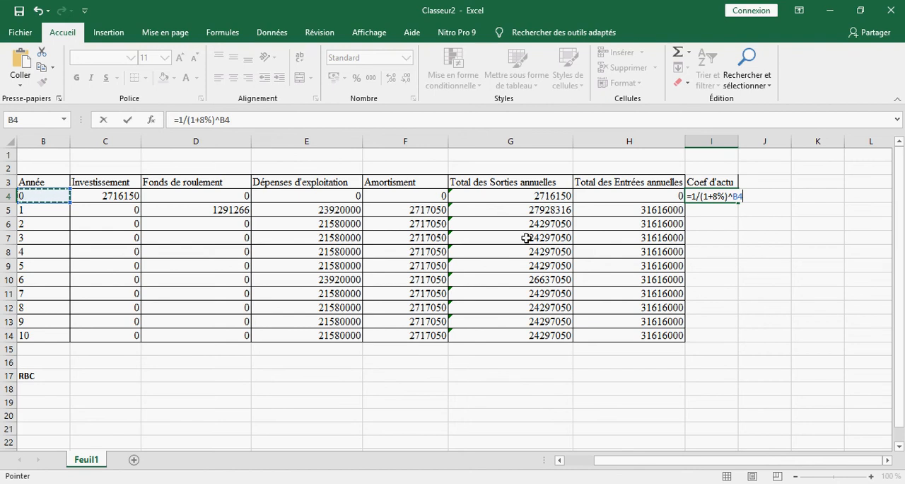
key(Return)
click(712, 196)
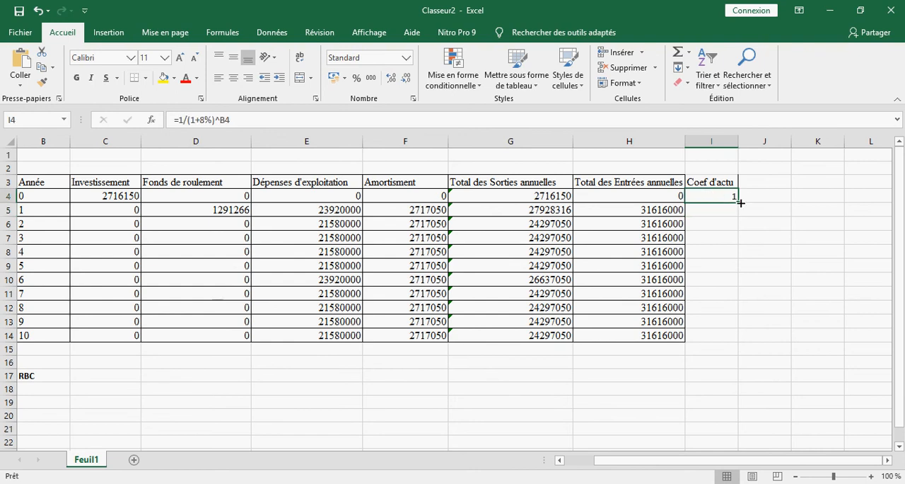
drag(737, 203, 732, 338)
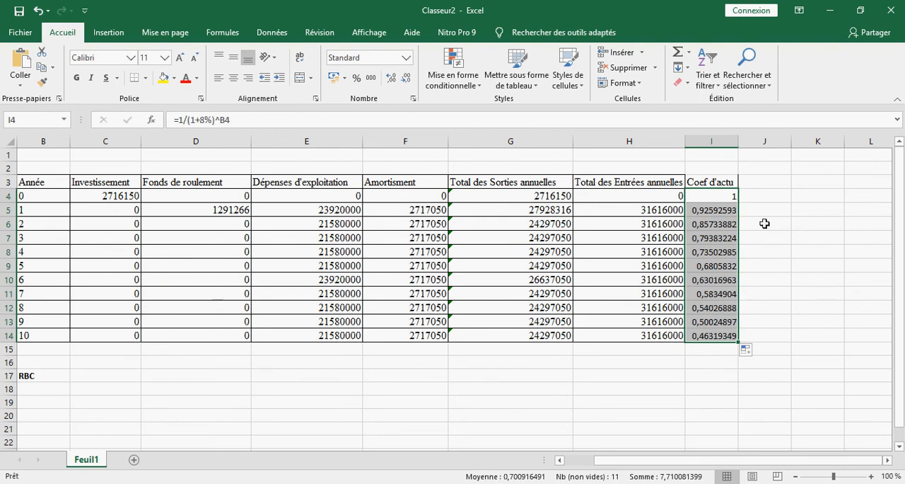
Step: Add the column header "Sort Actu" in cell J3
click(767, 185)
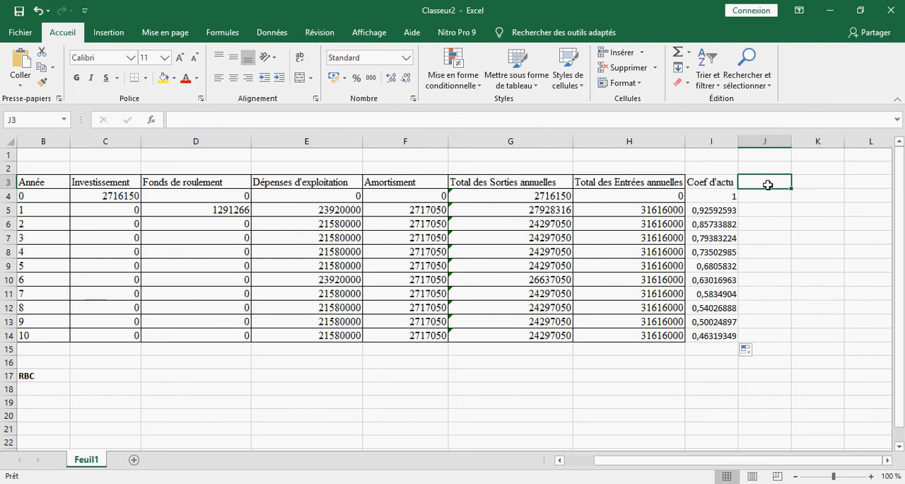
text(Sor)
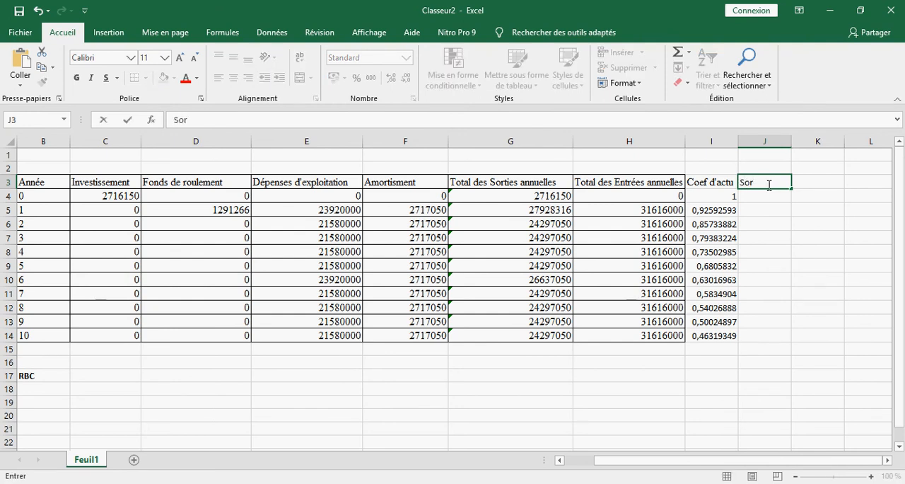
text(t Actu)
Step: Calculate the discounted outflows with =I4*G4 in J4 and fill the formula down to J14
click(776, 197)
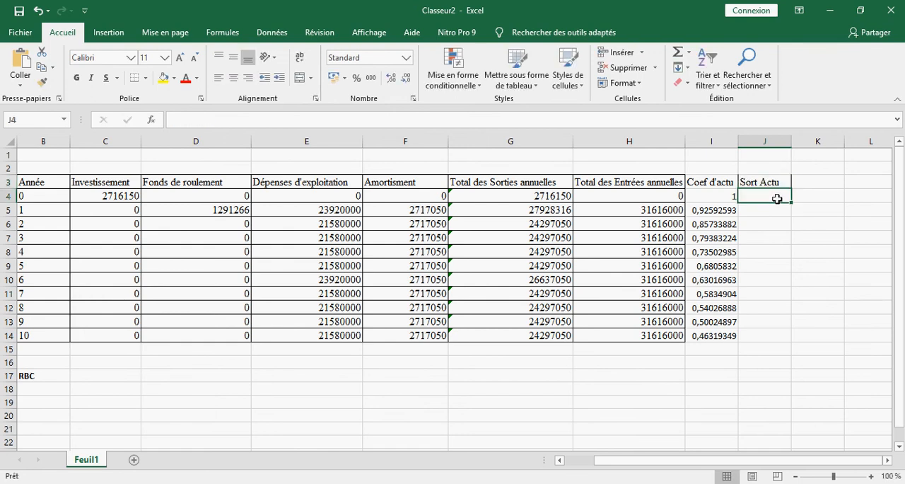
text(=)
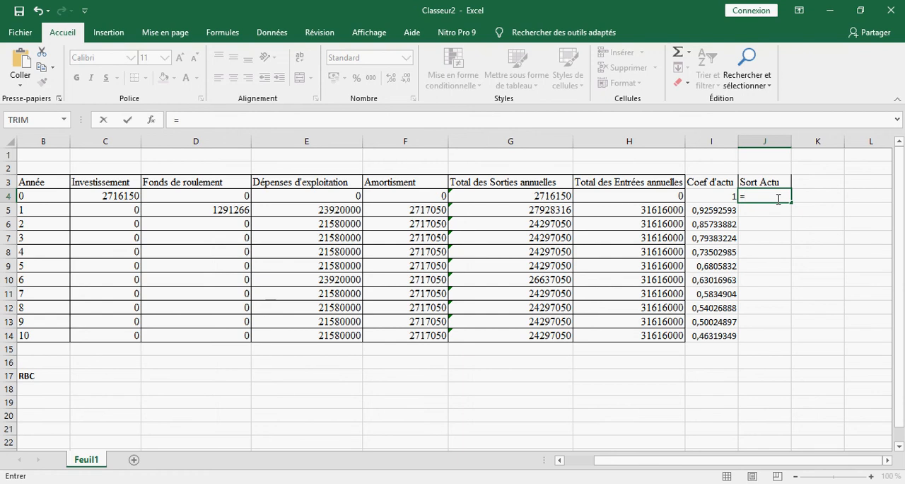
click(728, 200)
text(*)
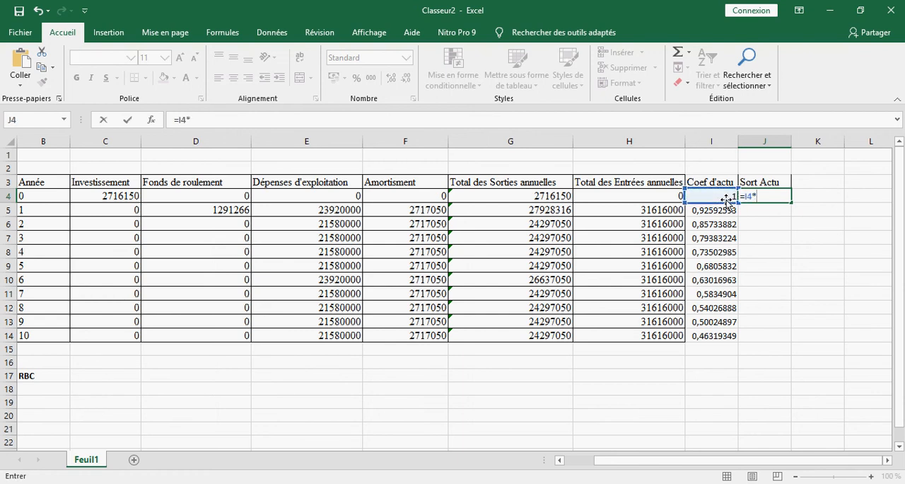
click(542, 197)
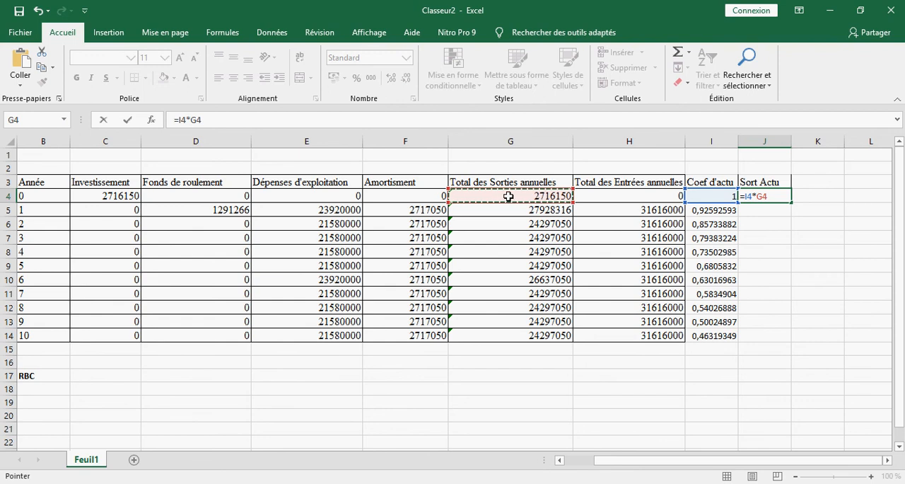
key(Return)
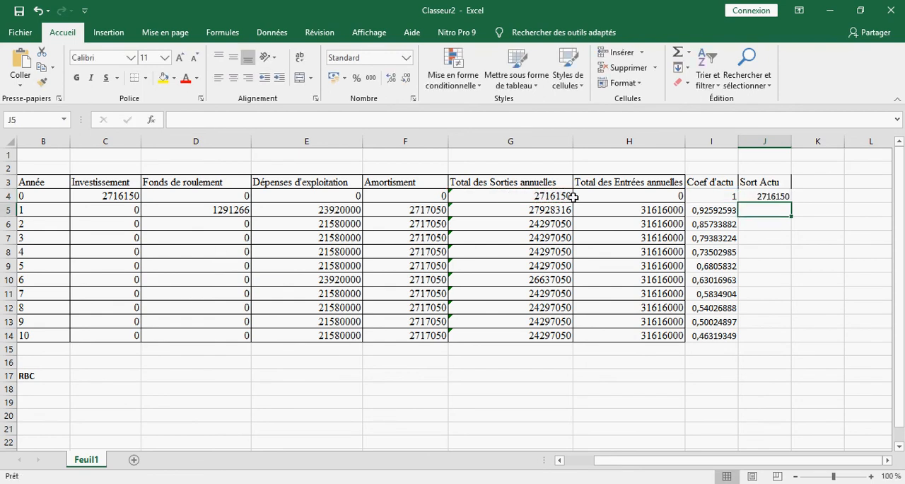
click(767, 197)
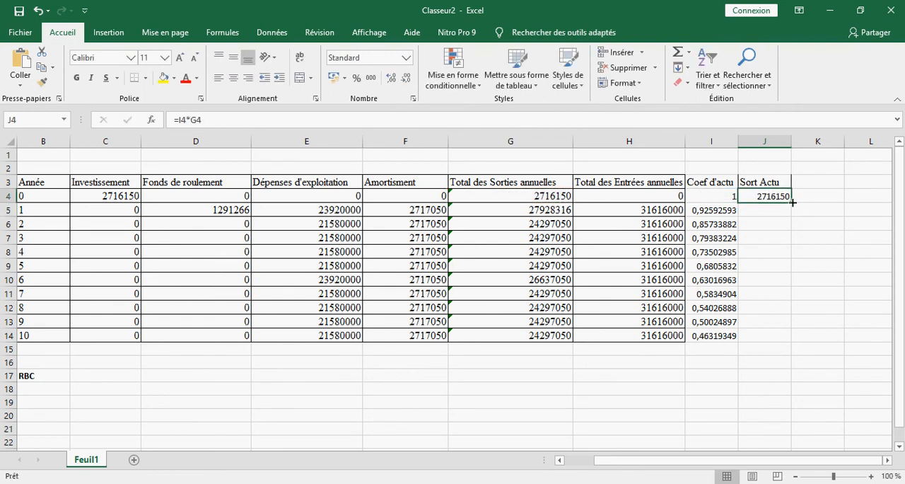
drag(791, 205, 783, 343)
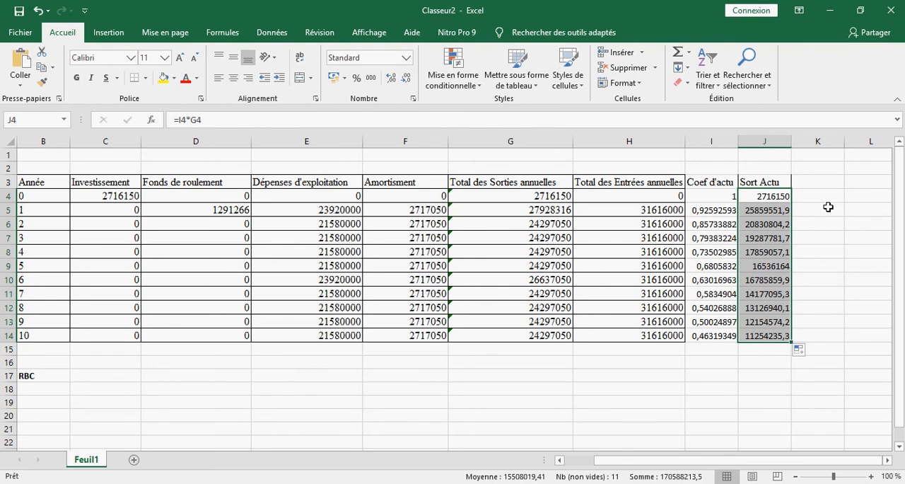
Step: Add the column header "Entré Actu" in cell K3
click(813, 185)
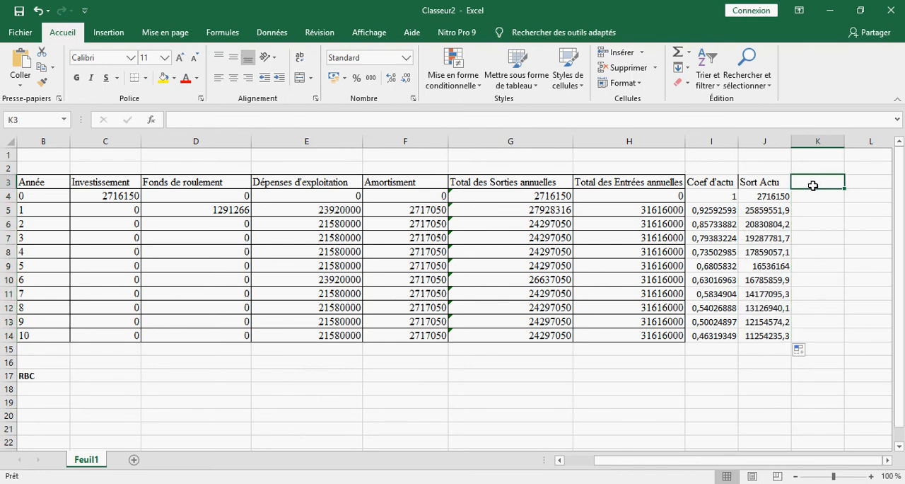
text(Enntré)
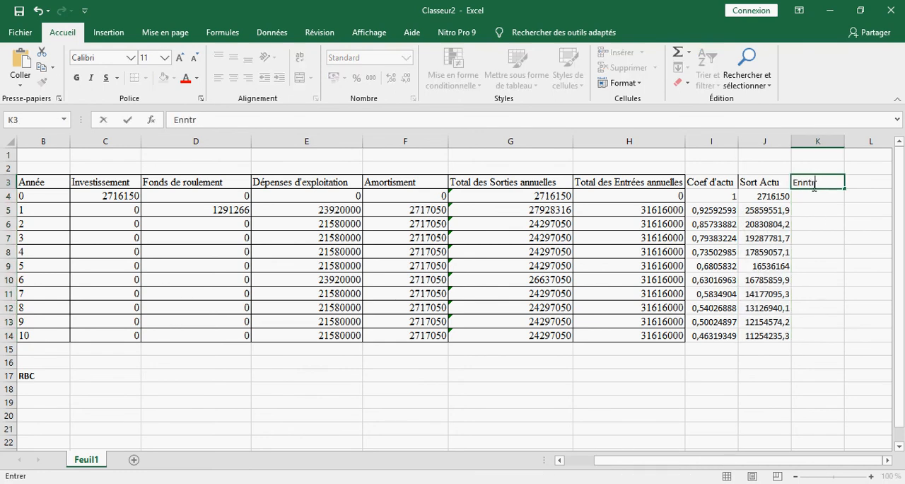
key(BackSpace)
key(BackSpace)
key(BackSpace)
key(BackSpace)
text(tré Actu)
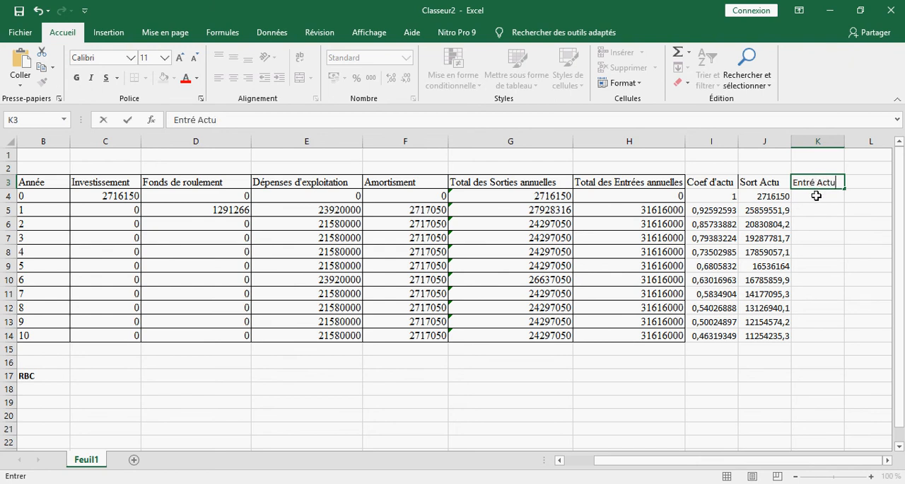
Step: Calculate the discounted inflows with =I4*H4 in K4 and fill the formula down to K14
click(816, 196)
text(=)
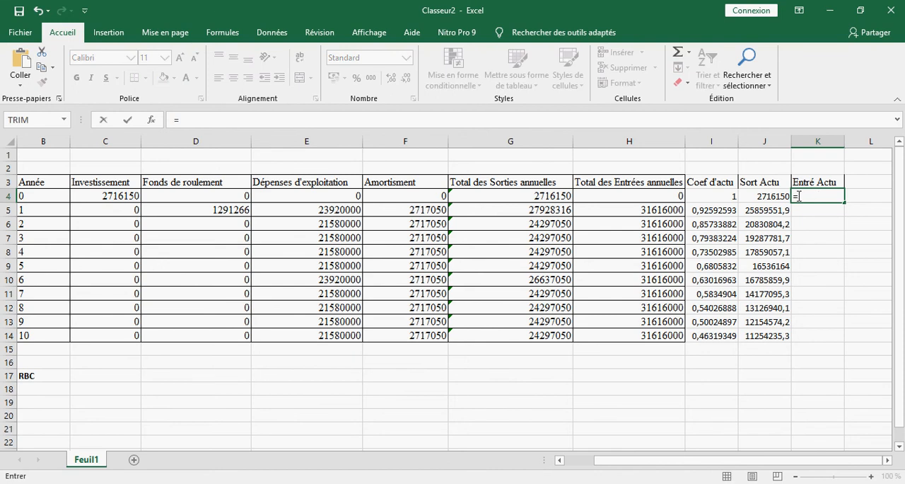
click(732, 199)
text(*)
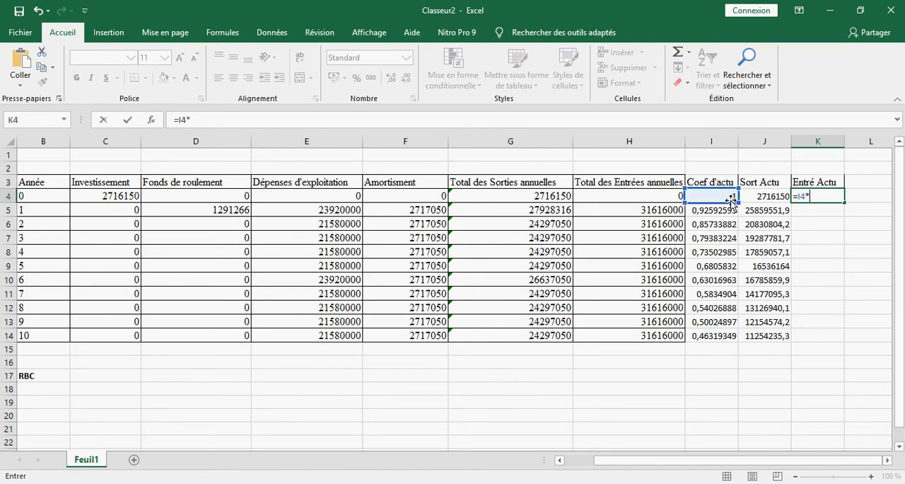
click(661, 195)
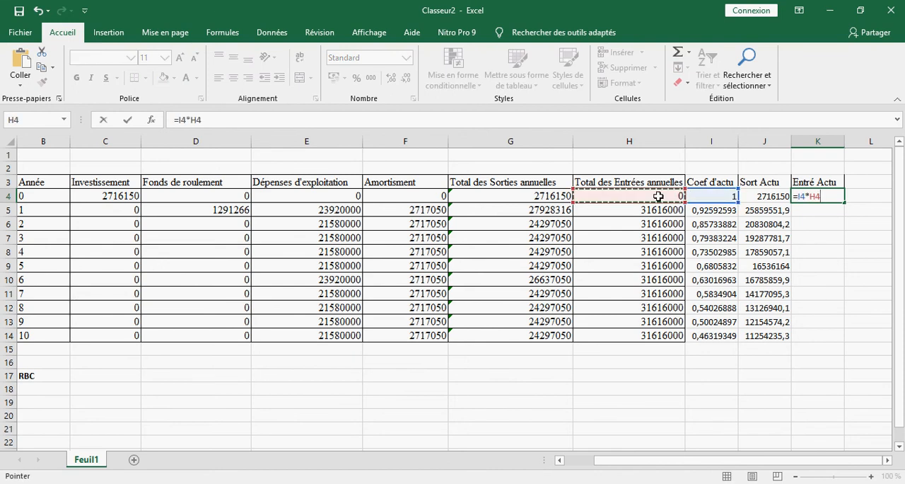
key(Return)
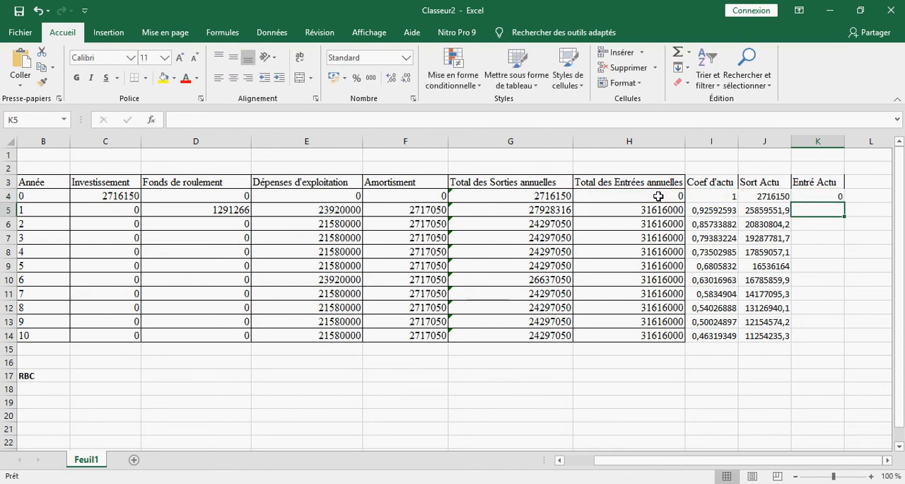
click(831, 196)
drag(846, 202, 827, 338)
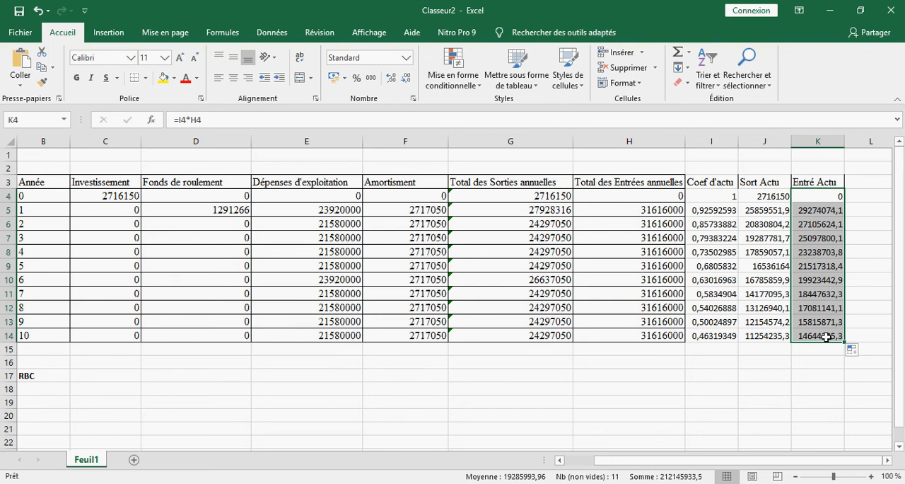
Step: Label cell I16, below the Coef d'actu column, "Total"
click(722, 349)
click(676, 351)
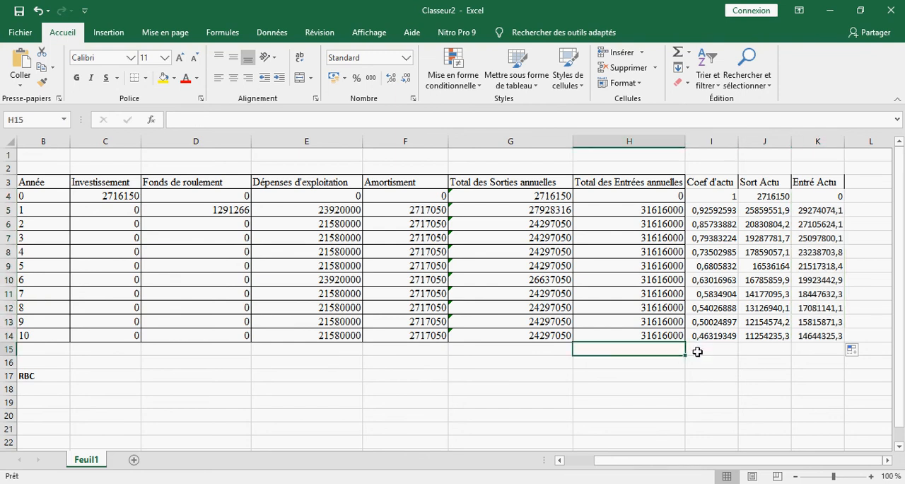
click(711, 365)
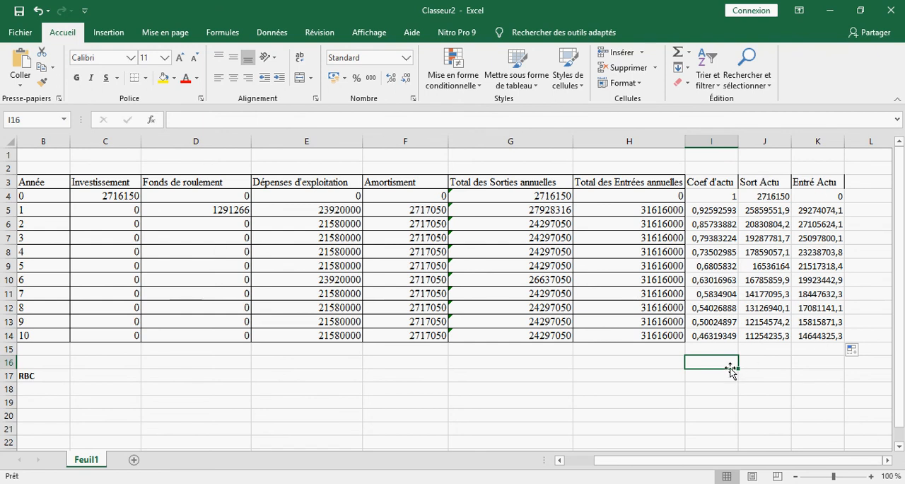
text(Total)
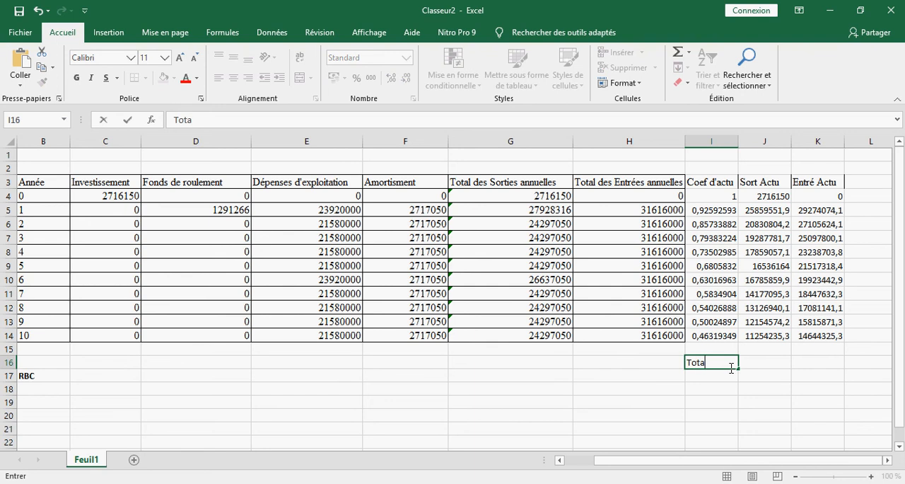
Step: Try to enter a sum formula, written as =Some, in J16 for the Sort Actu column
click(753, 365)
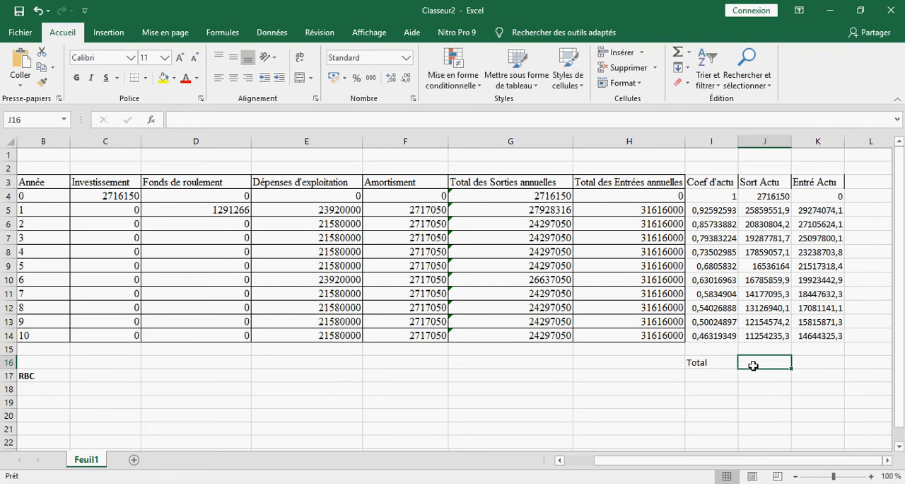
text(=Sop)
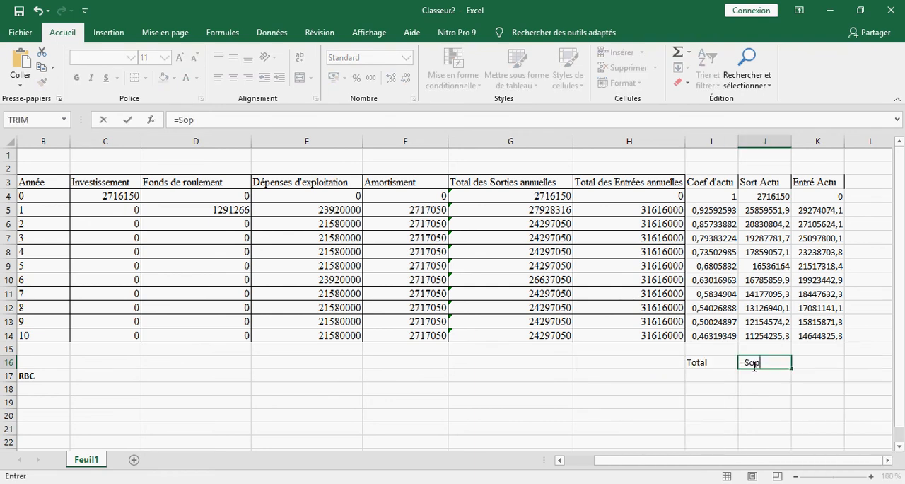
key(BackSpace)
text(mmé)
key(BackSpace)
text(e)
key(Left)
Step: Re-enter the label "Total" in cell I16
text(m)
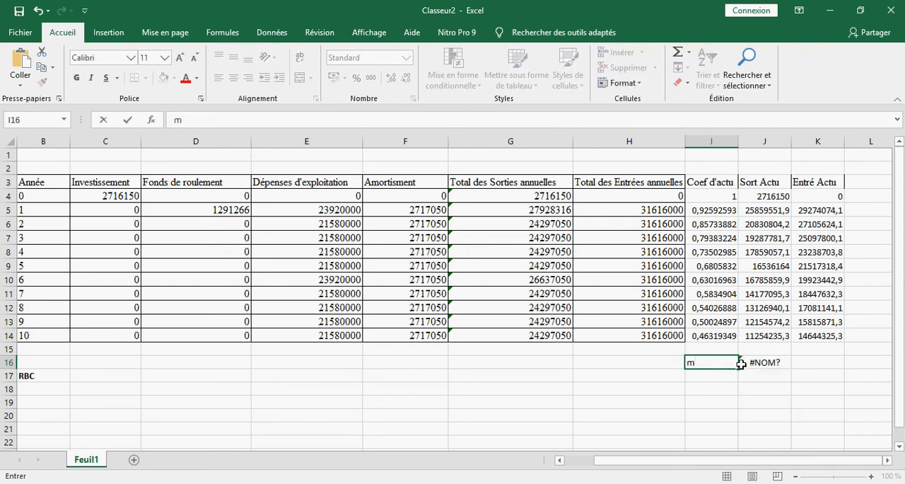
key(BackSpace)
text(Total)
Step: Total the Sort Actu column by entering =Somme(J4:J14) in cell J16
click(765, 361)
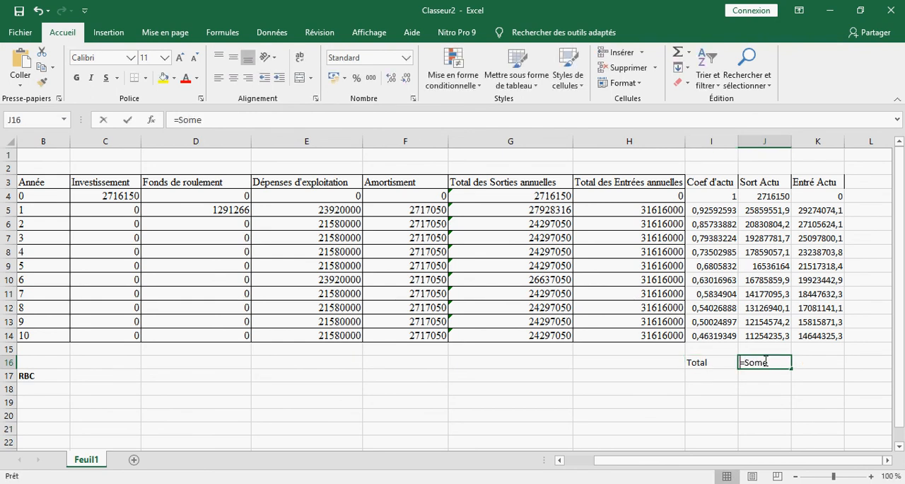
text(=S)
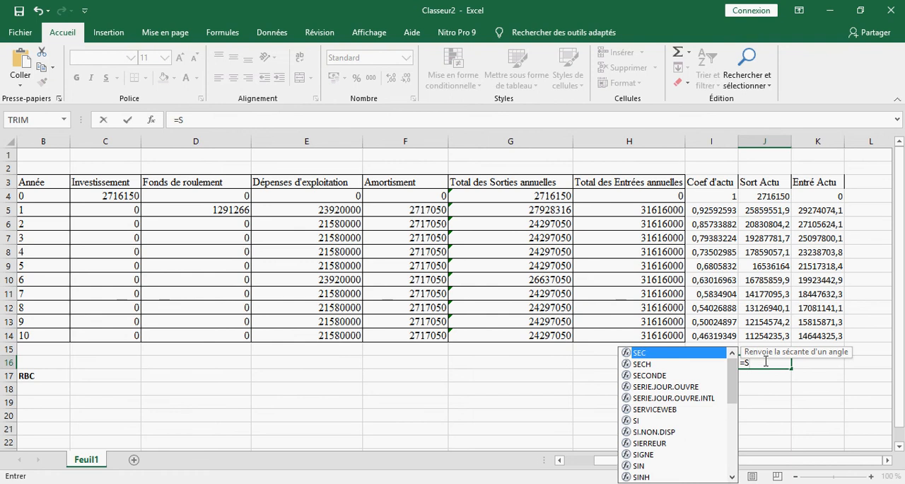
text(omm)
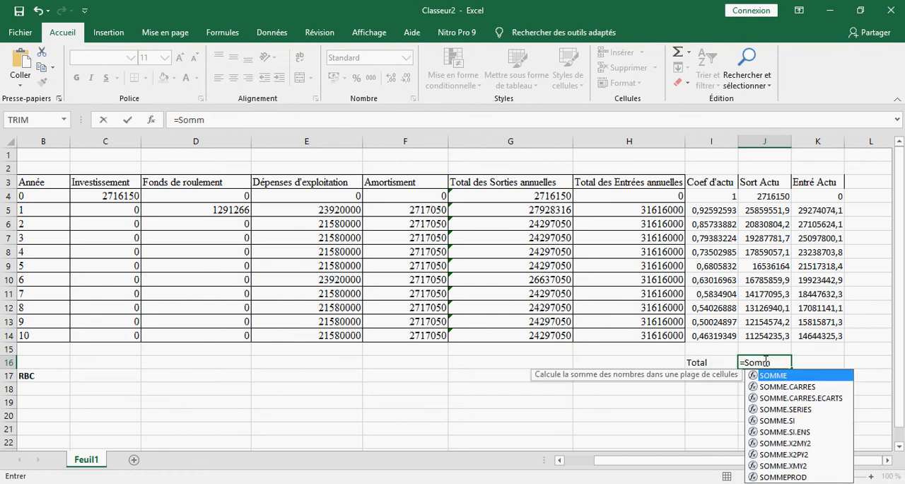
text(eé)
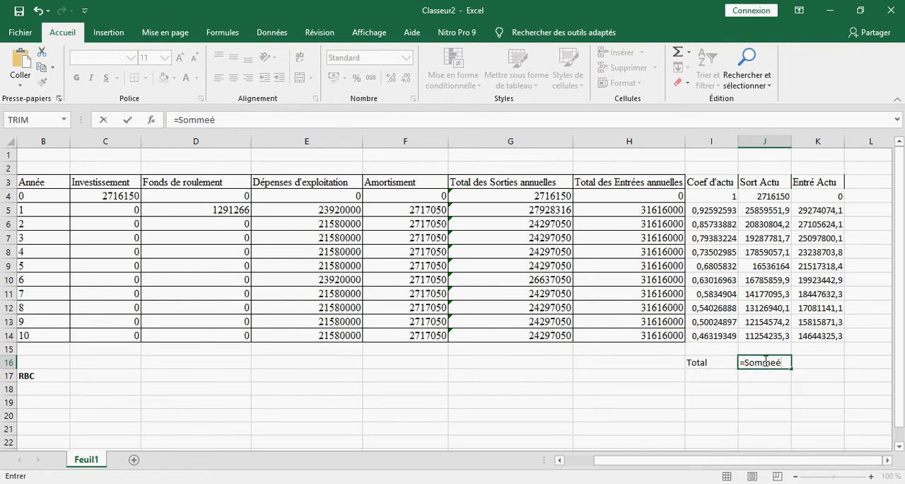
key(BackSpace)
text(()
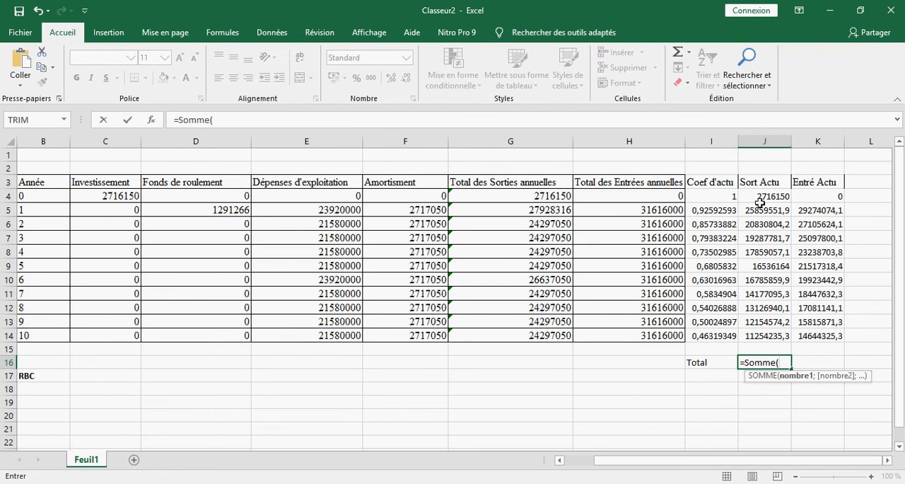
drag(764, 199, 771, 337)
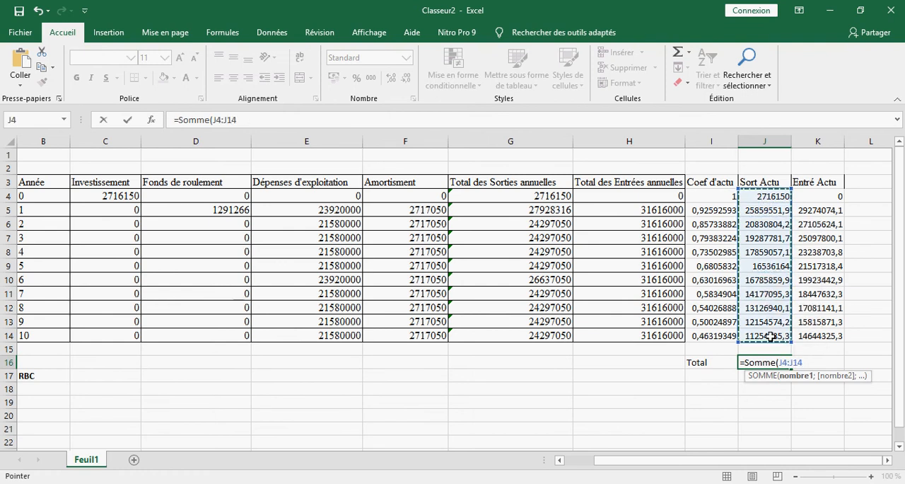
text())
key(Return)
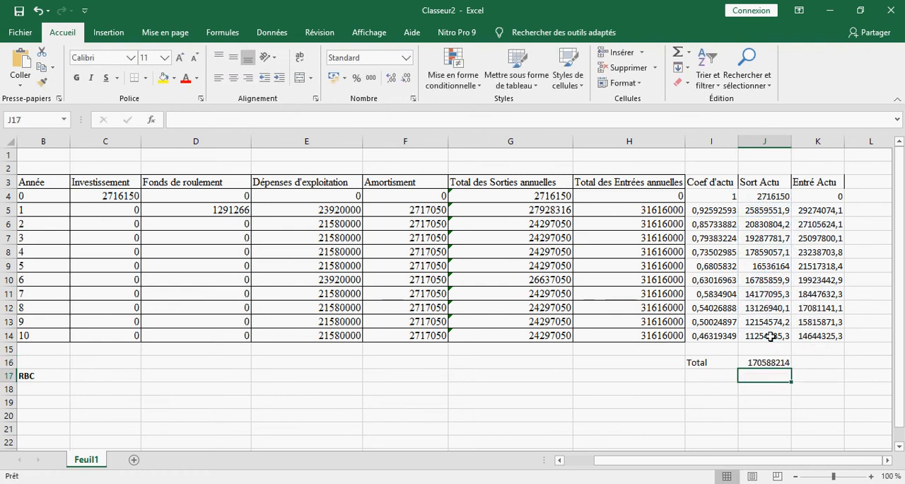
Step: Total the Entré Actu column by entering =Somme(K4:K14) in cell K16
click(807, 363)
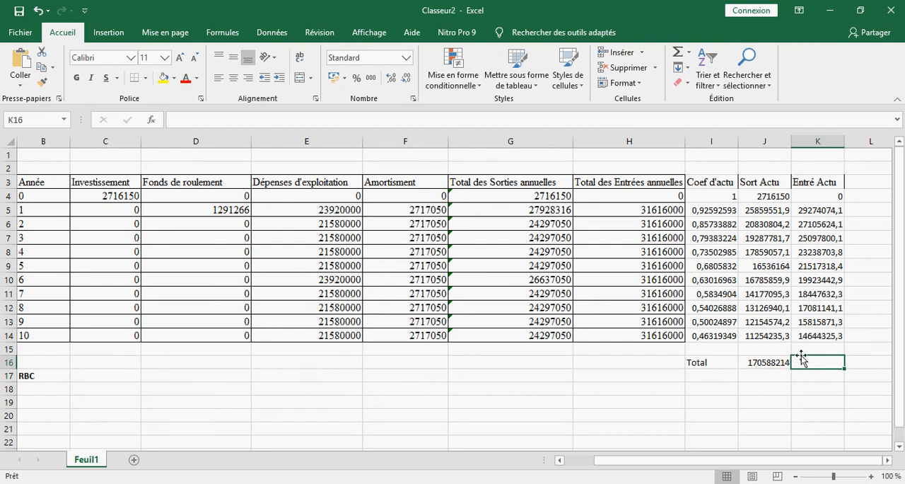
text(=S)
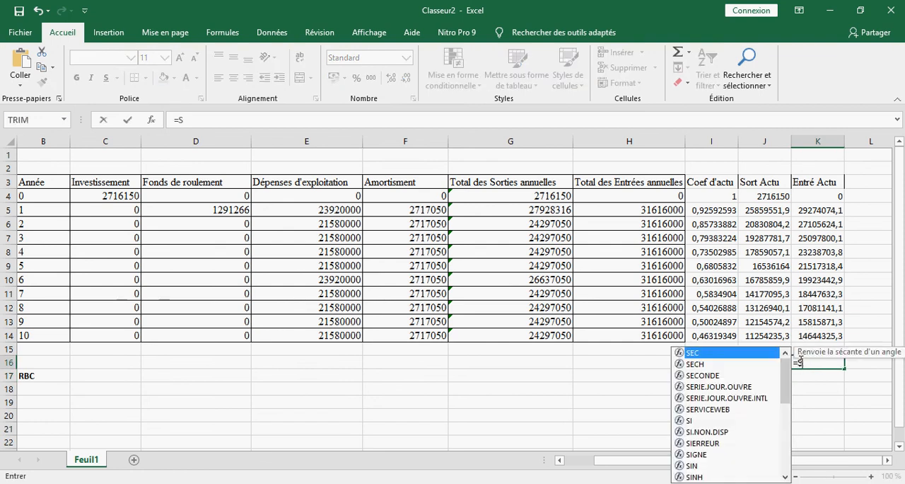
text(omm)
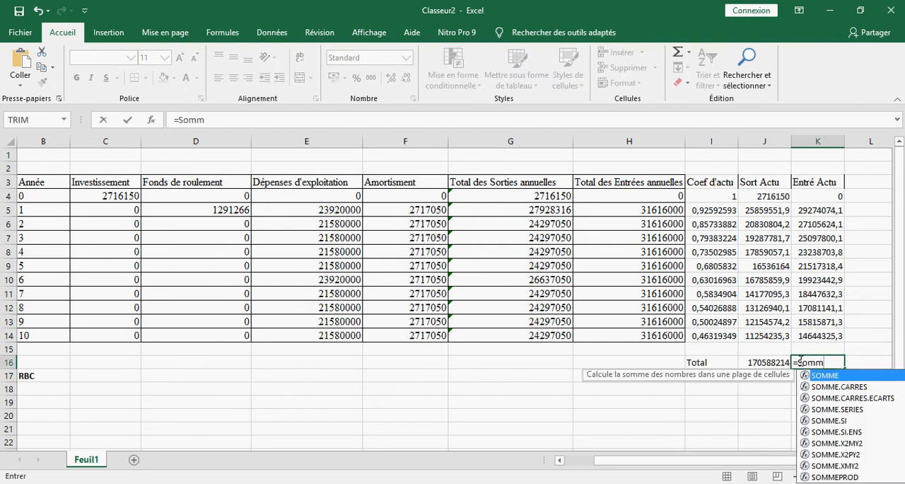
text(eé)
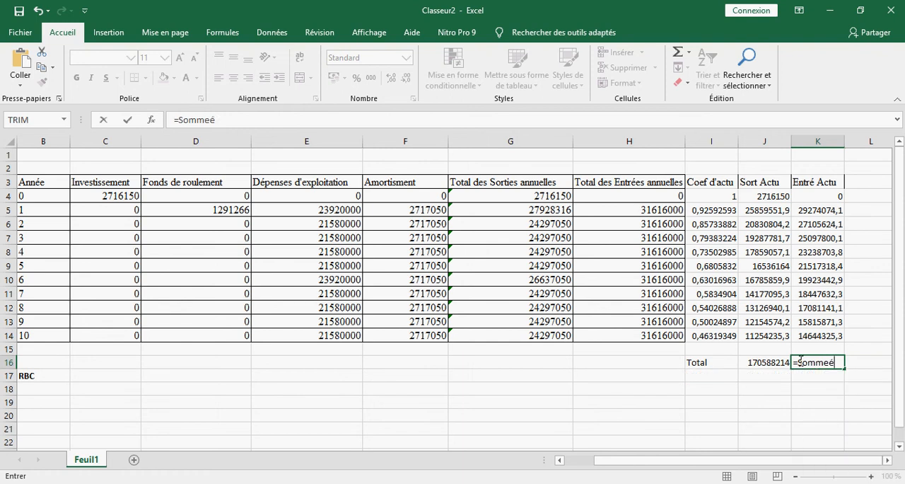
key(BackSpace)
text(()
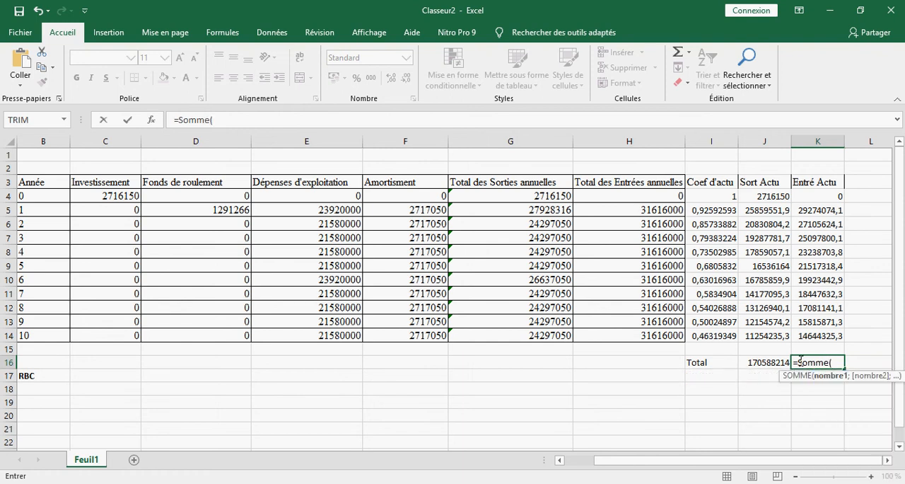
drag(812, 198, 811, 335)
text())
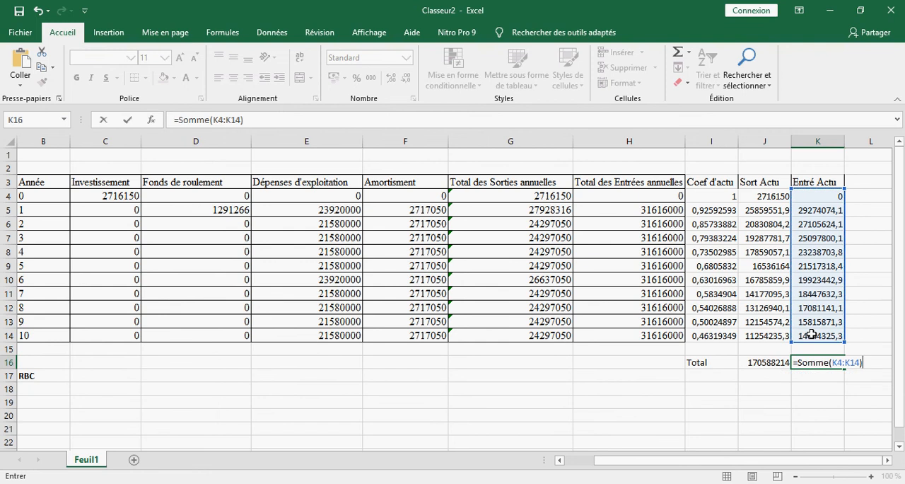
key(Return)
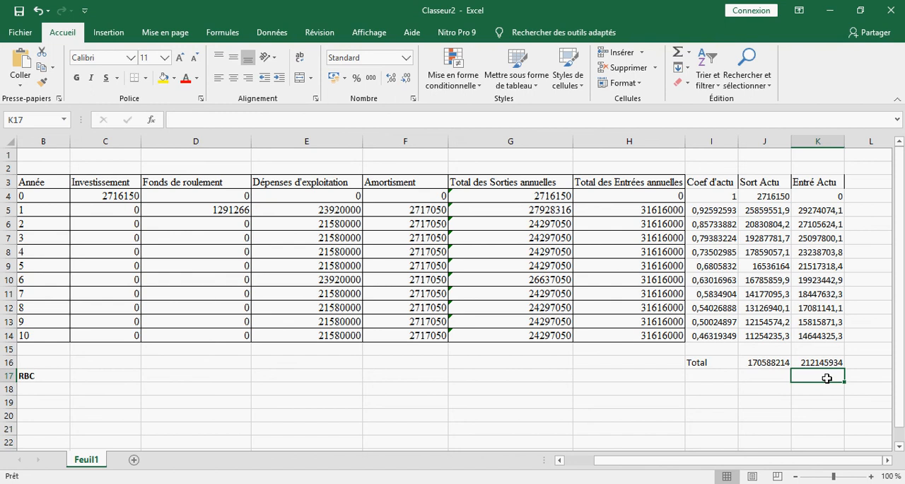
Step: Calculate the RBC in cell C17 by dividing the two discounted totals with =J16/K16
click(89, 380)
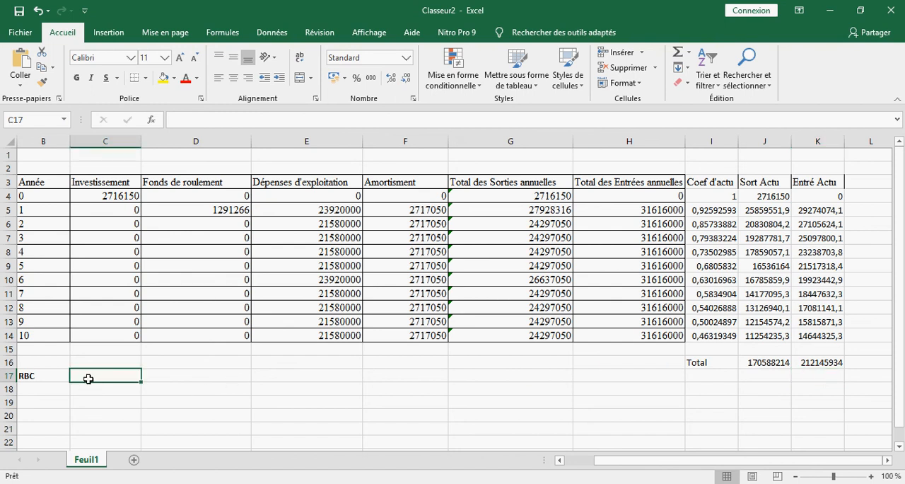
text(=)
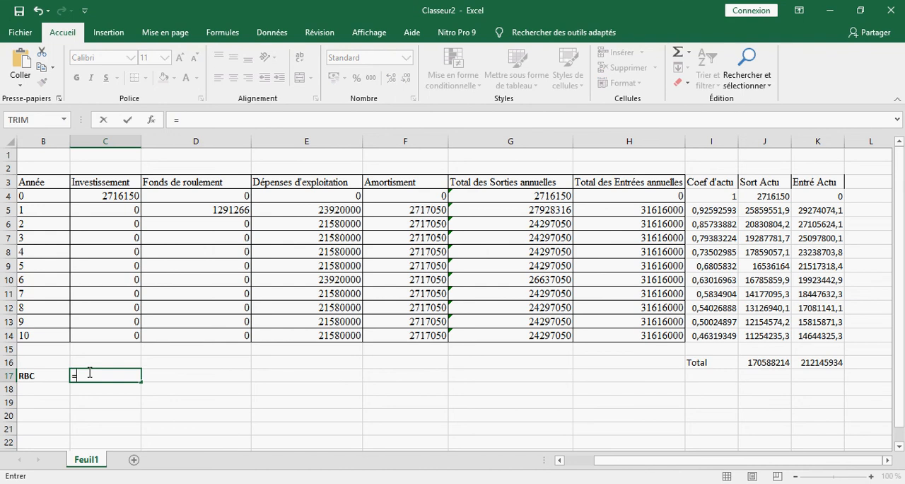
click(764, 363)
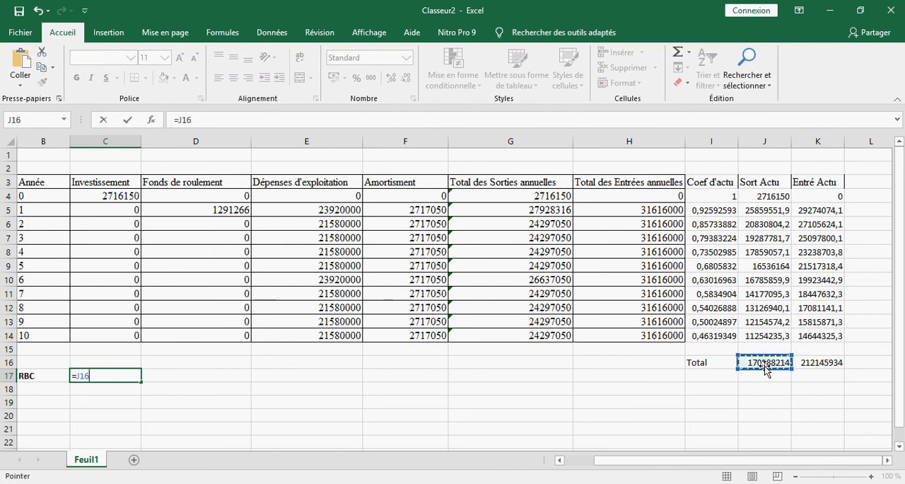
text(/)
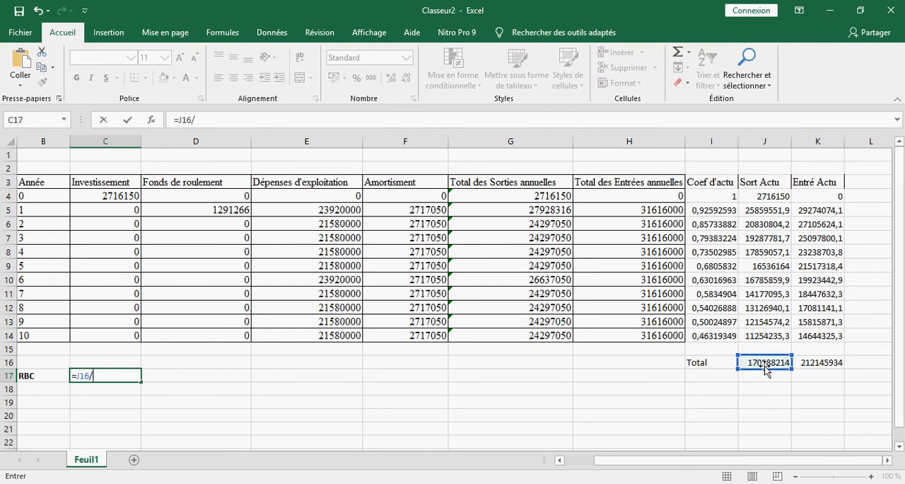
click(827, 364)
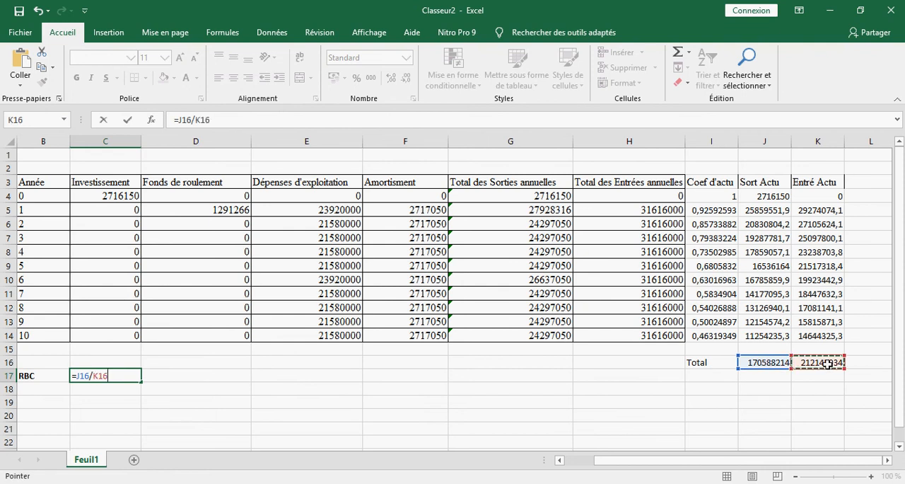
key(Return)
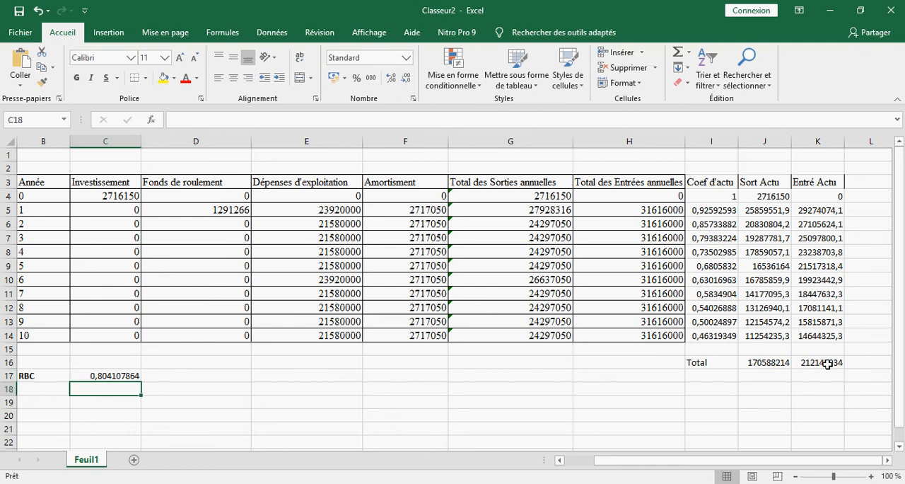